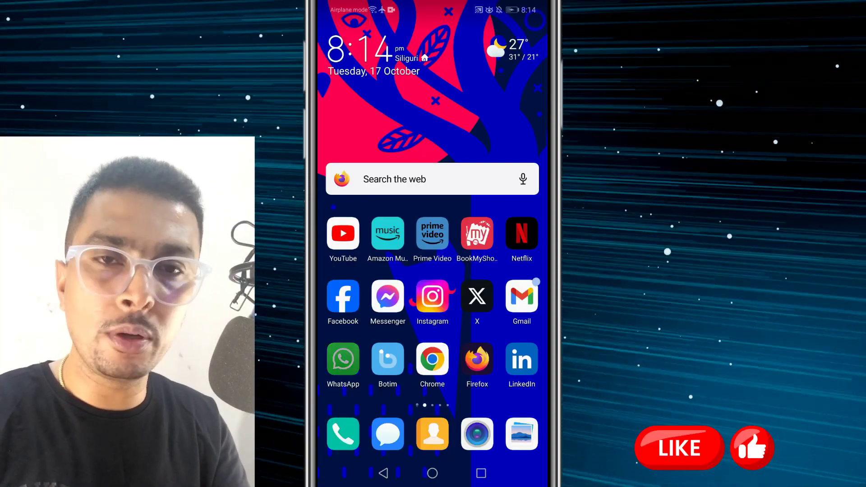
Launch WhatsApp and go to Settings > Chats > Chat backup.
click(343, 360)
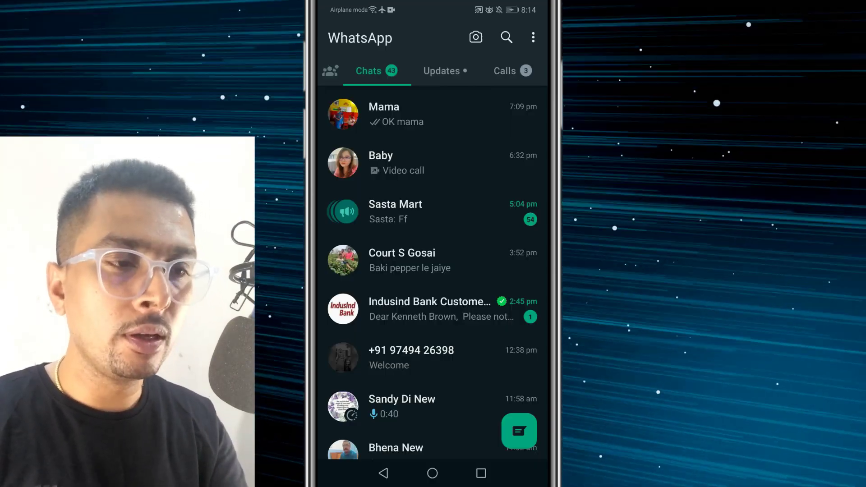
click(533, 37)
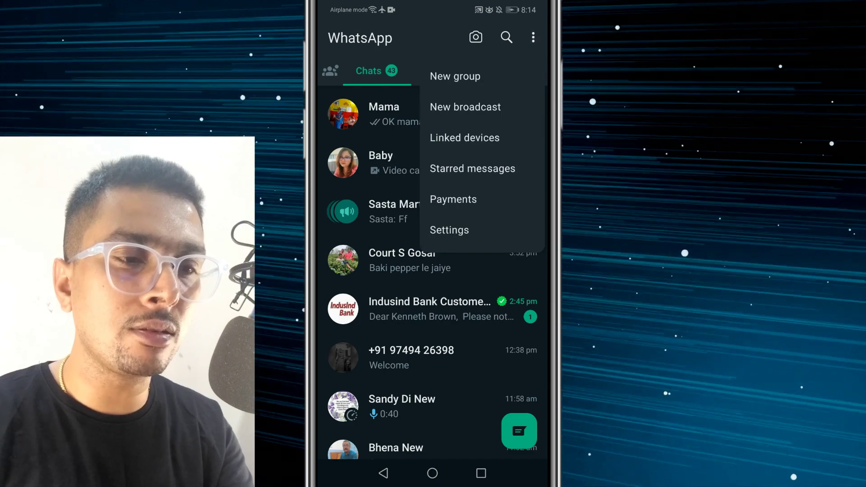
click(449, 230)
scroll(434, 271, down, 5)
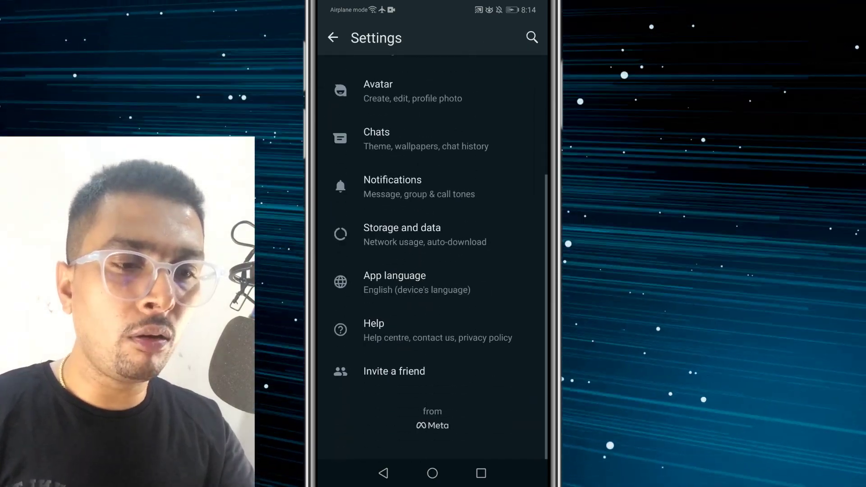
scroll(433, 271, up, 5)
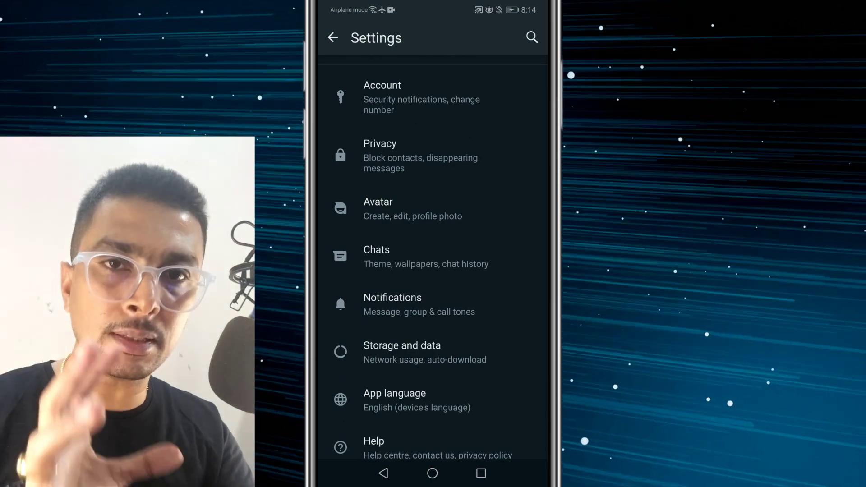
click(434, 256)
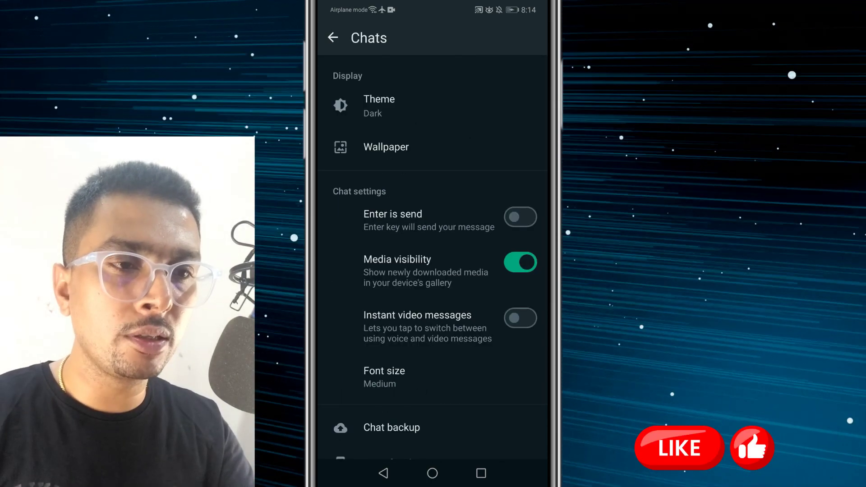
scroll(433, 305, down, 2)
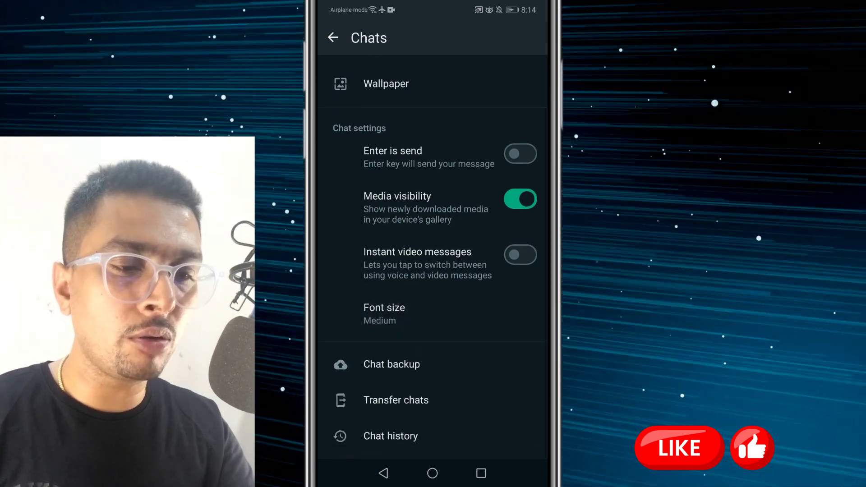
click(433, 365)
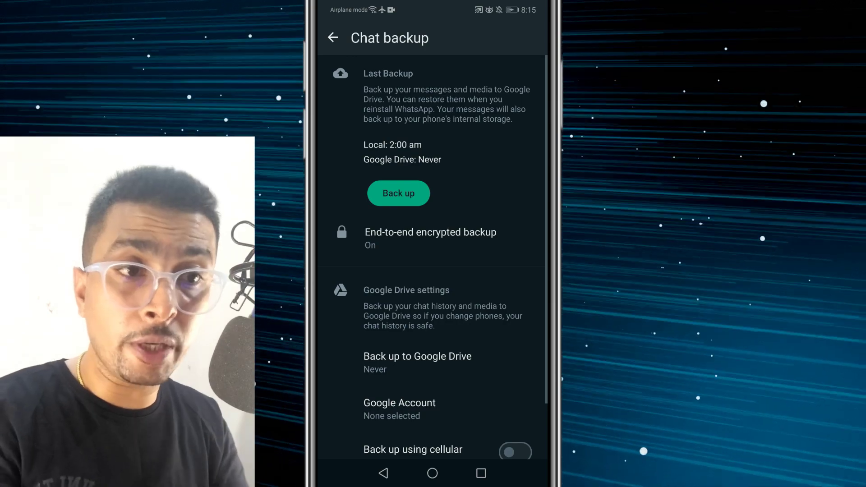
scroll(433, 271, down, 1)
scroll(433, 271, down, 2)
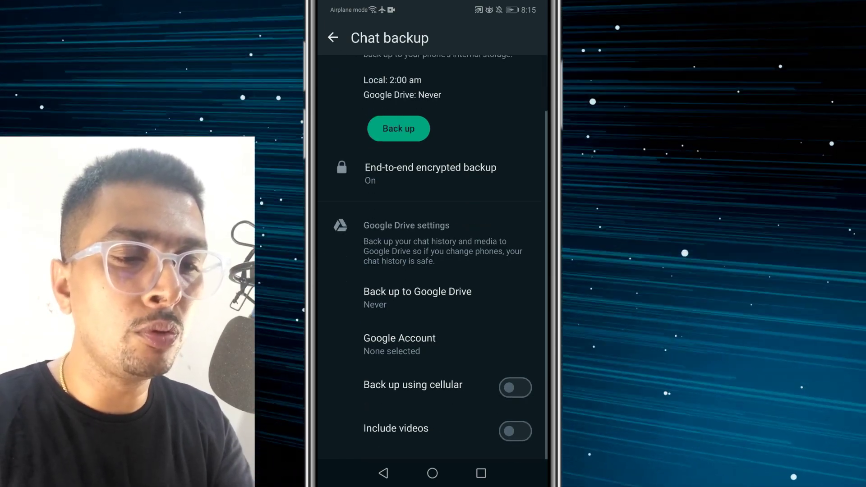
Review the Google Drive backup frequency and account, then enable Back up using cellular.
click(433, 297)
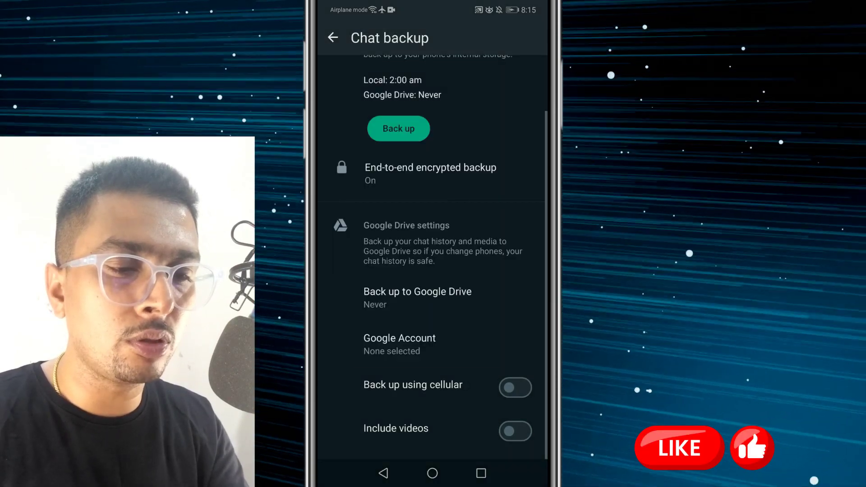
click(433, 345)
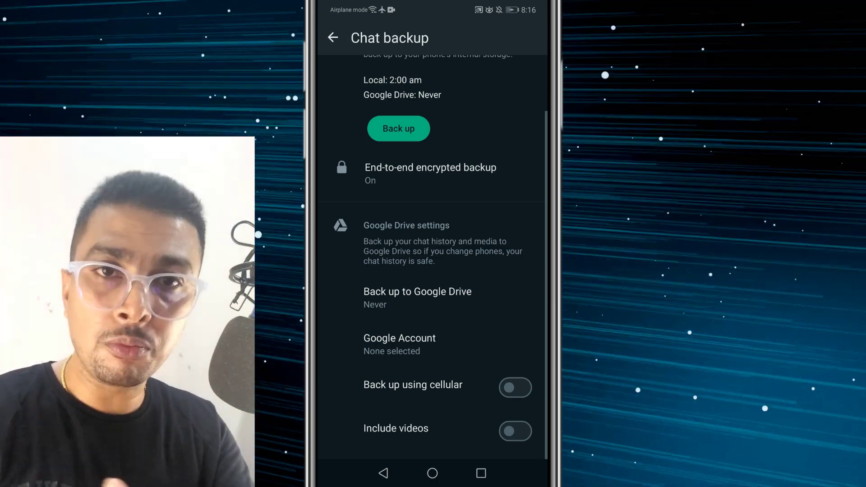
click(515, 387)
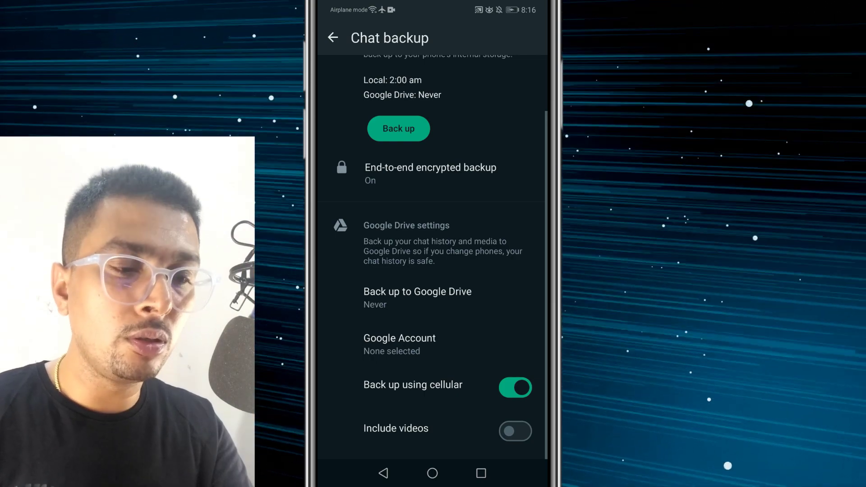
Toggle Include videos on and back off, then disable Back up using cellular.
click(514, 431)
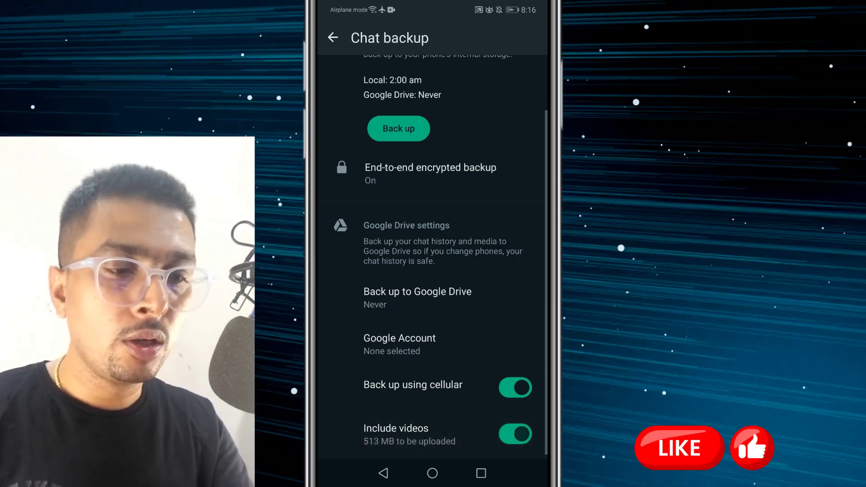
click(515, 434)
click(515, 388)
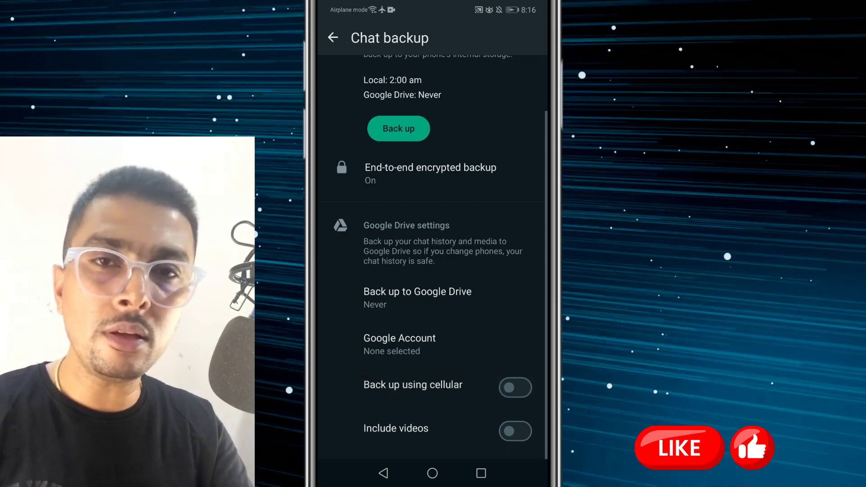
scroll(433, 271, up, 3)
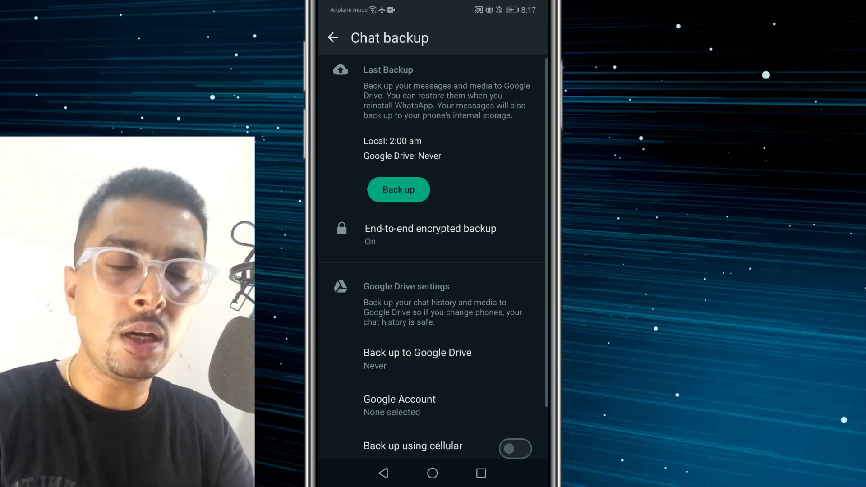
click(418, 358)
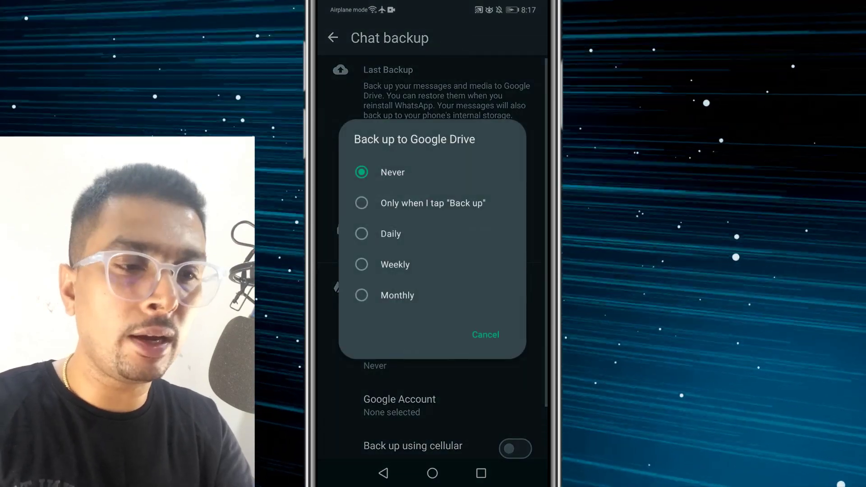
click(485, 334)
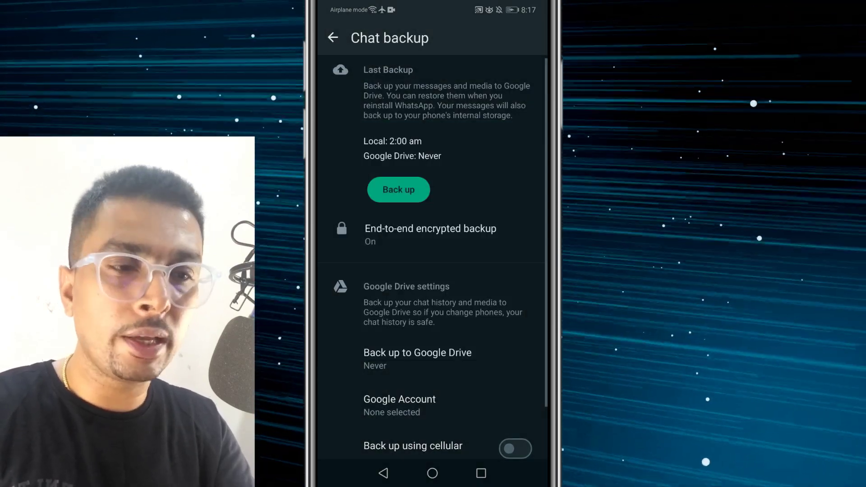